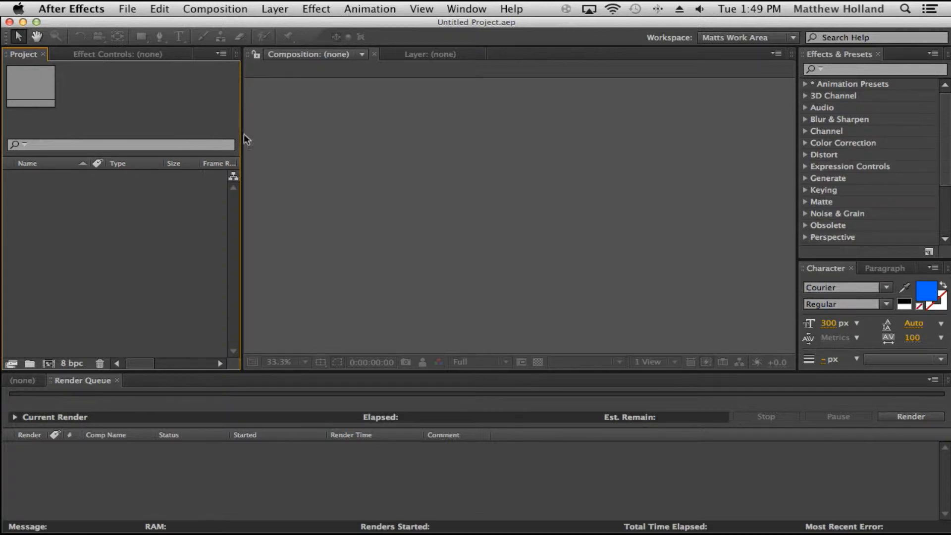
Show the empty timeline in place of the render queue.
left_click(424, 214)
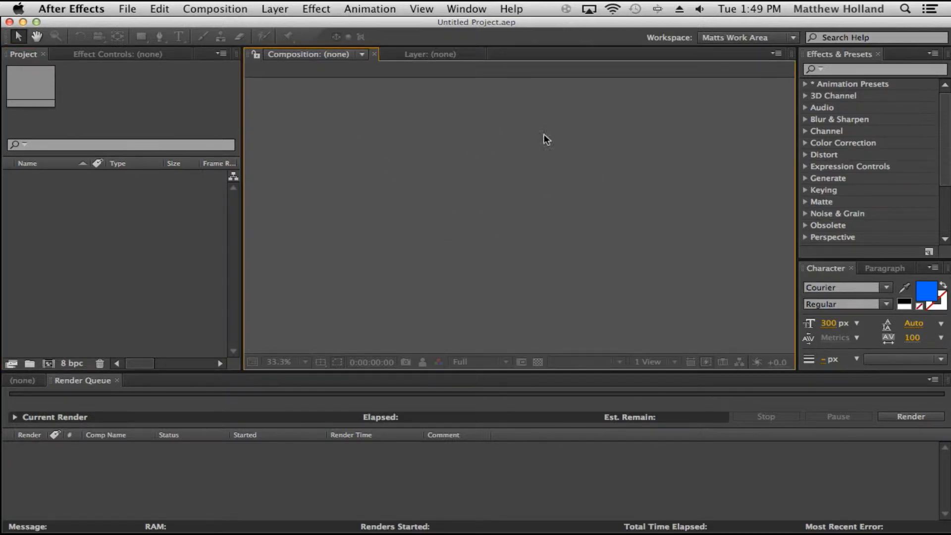
left_click(38, 379)
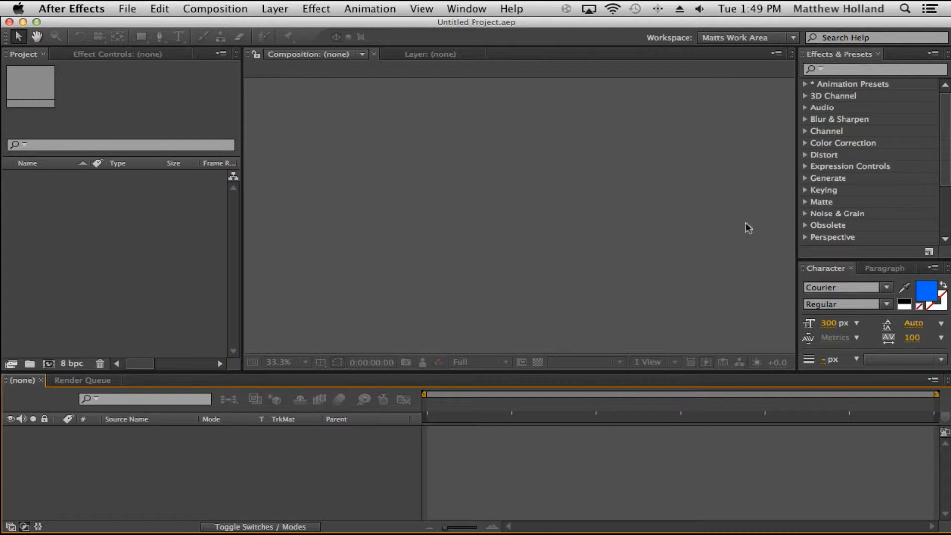
left_click(844, 158)
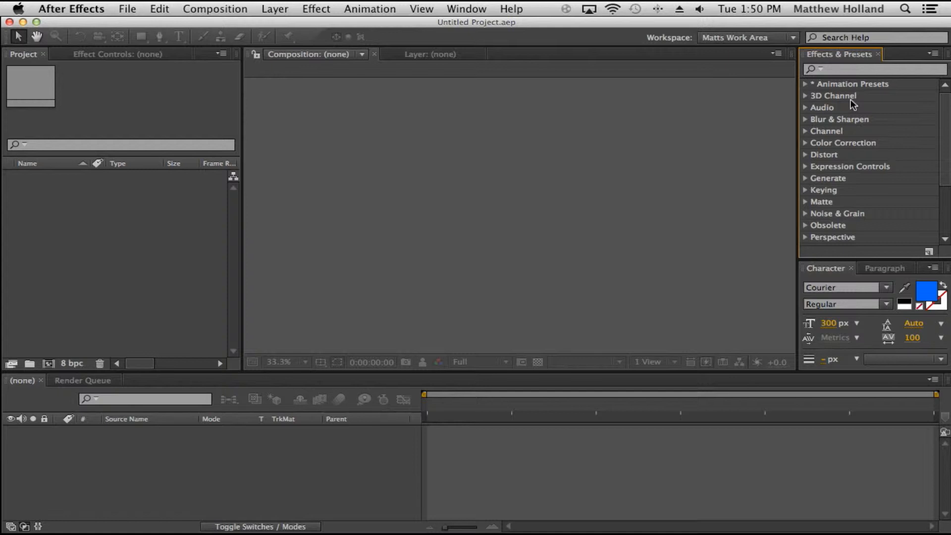
left_click(842, 68)
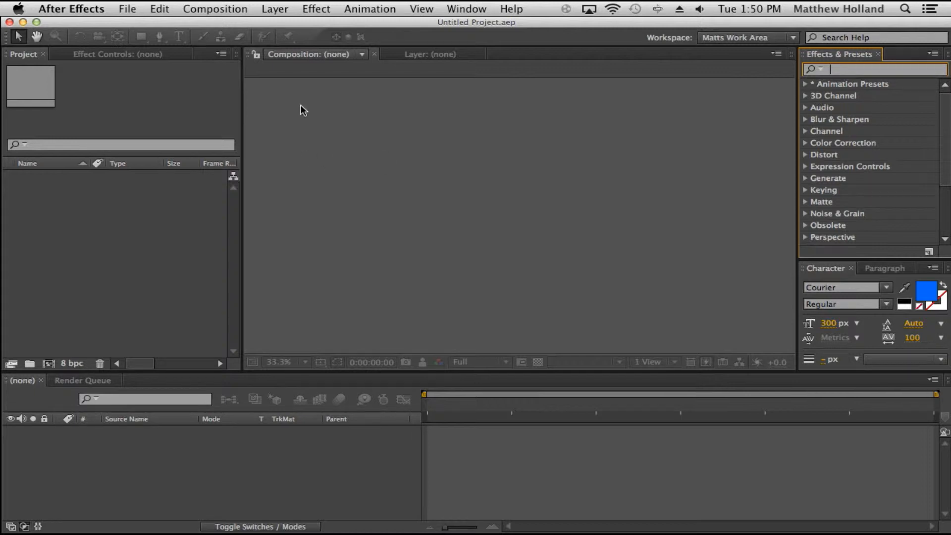
Create a new composition named Tutorial, keeping the HDTV 1080 29.97 preset and the 30-second duration.
left_click(224, 8)
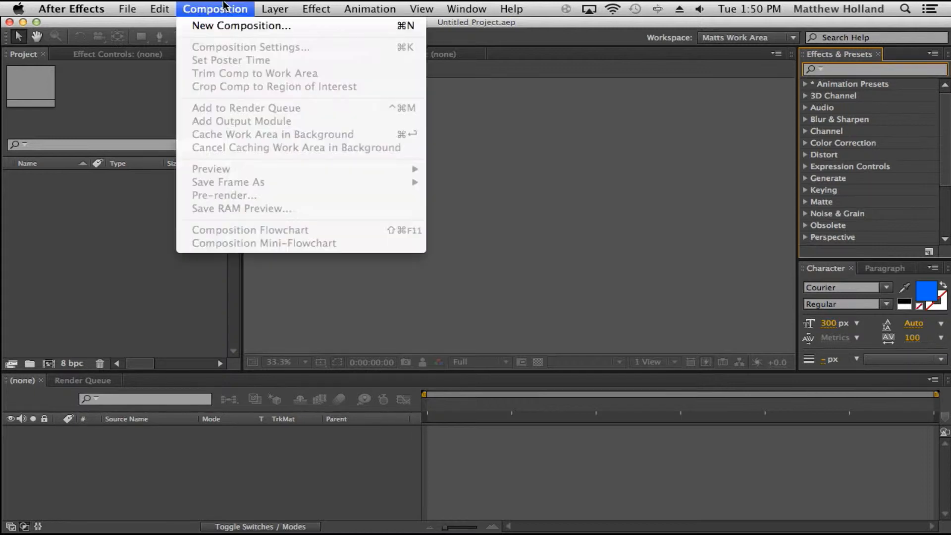
left_click(260, 27)
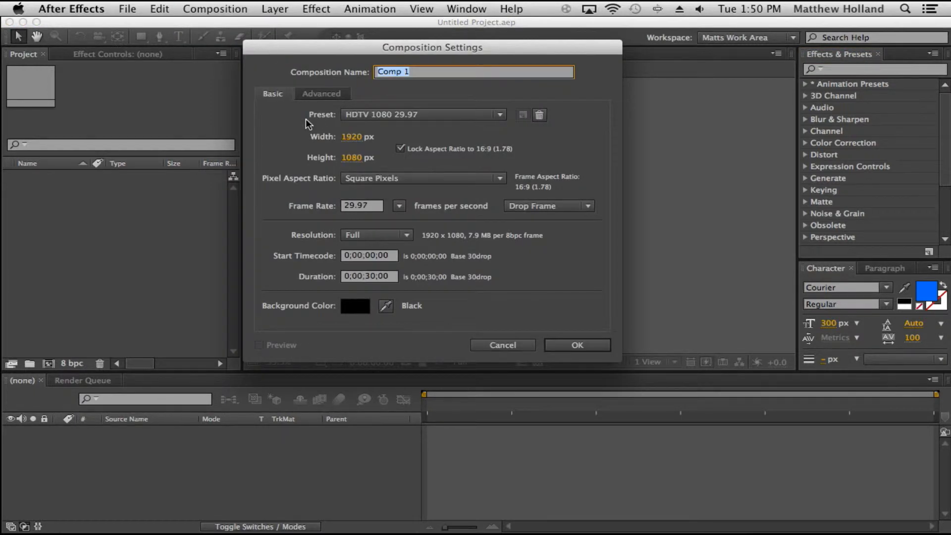
type("Tutorial")
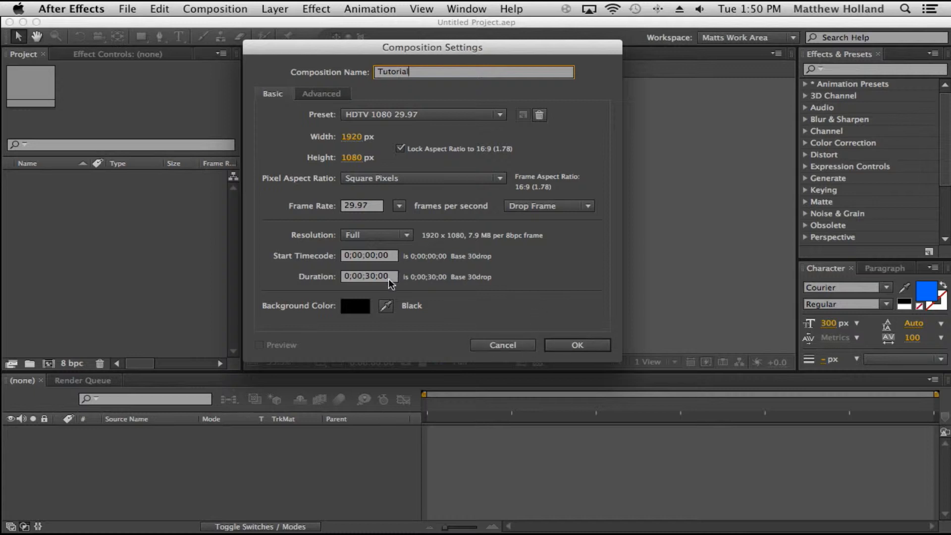
left_click(585, 347)
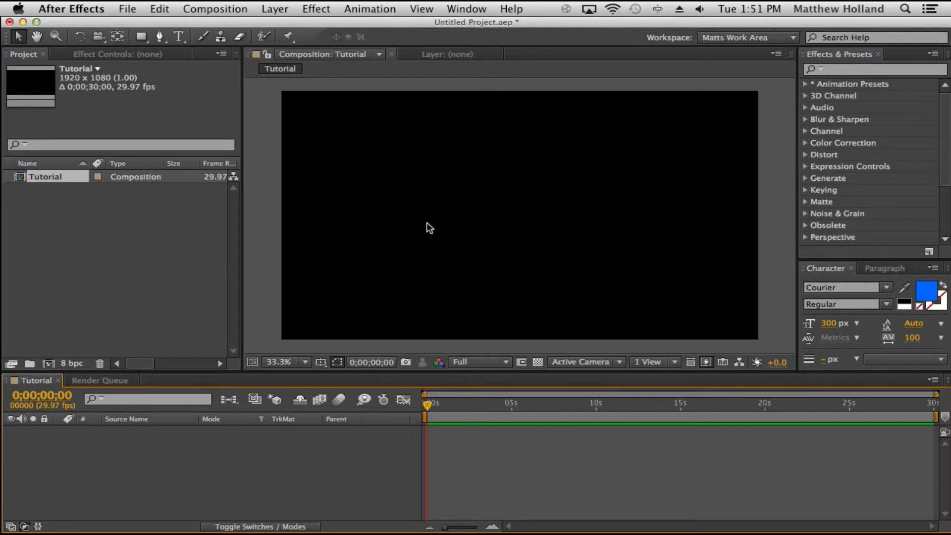
left_click(275, 9)
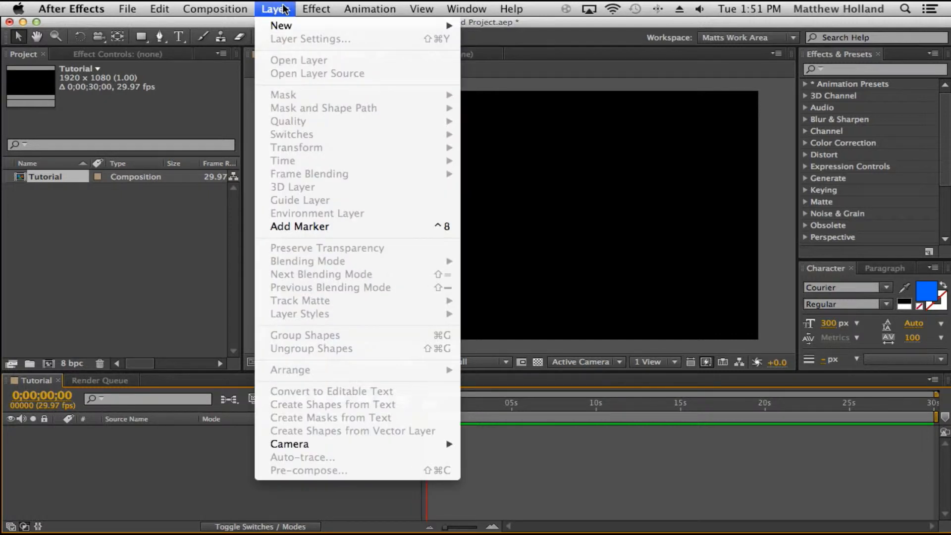
mouse_move(298, 28)
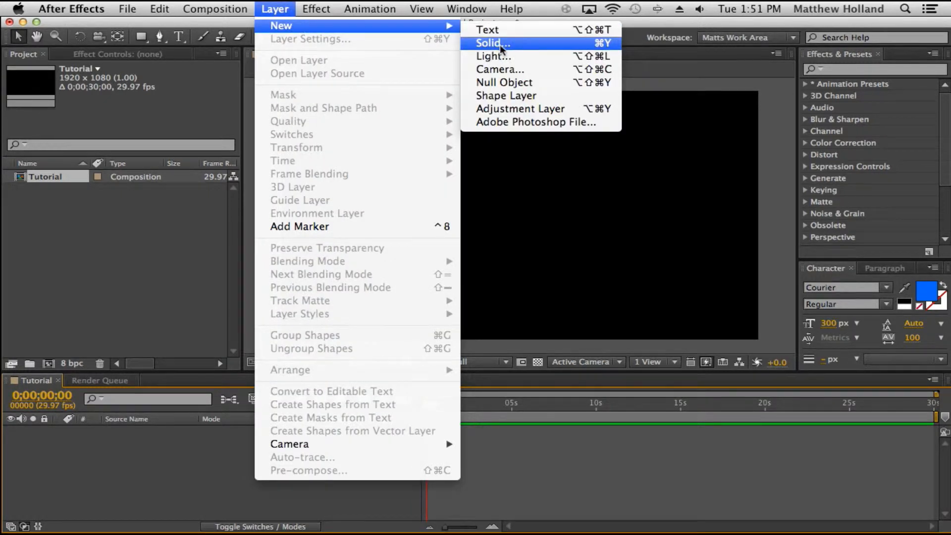
left_click(522, 206)
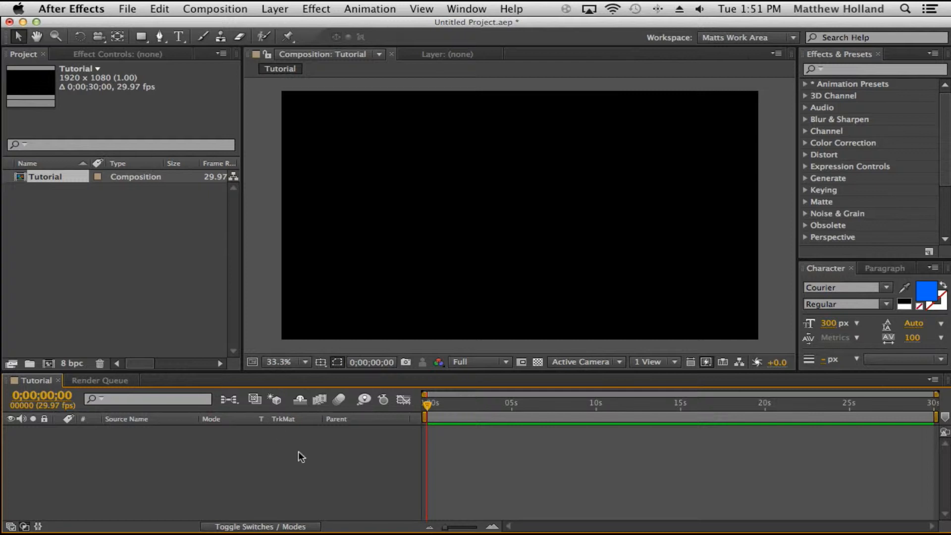
right_click(305, 445)
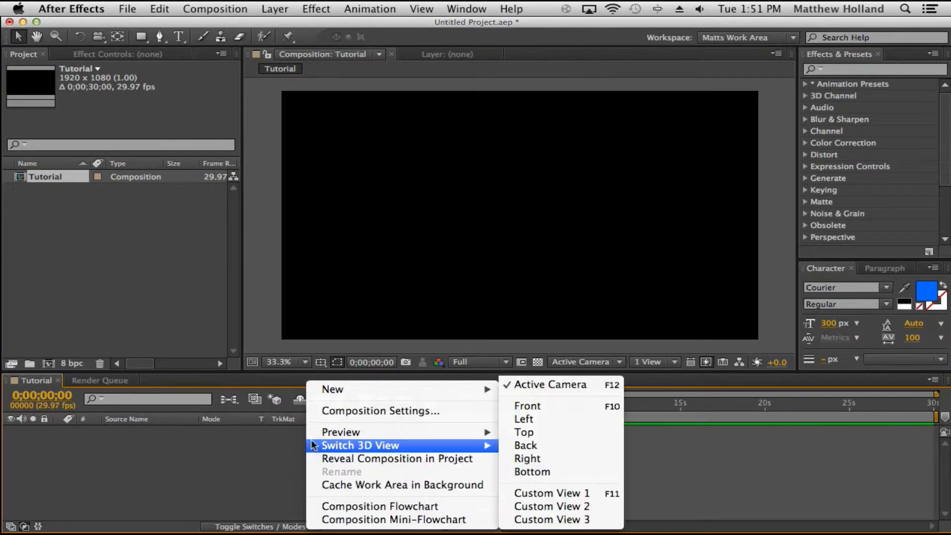
mouse_move(450, 388)
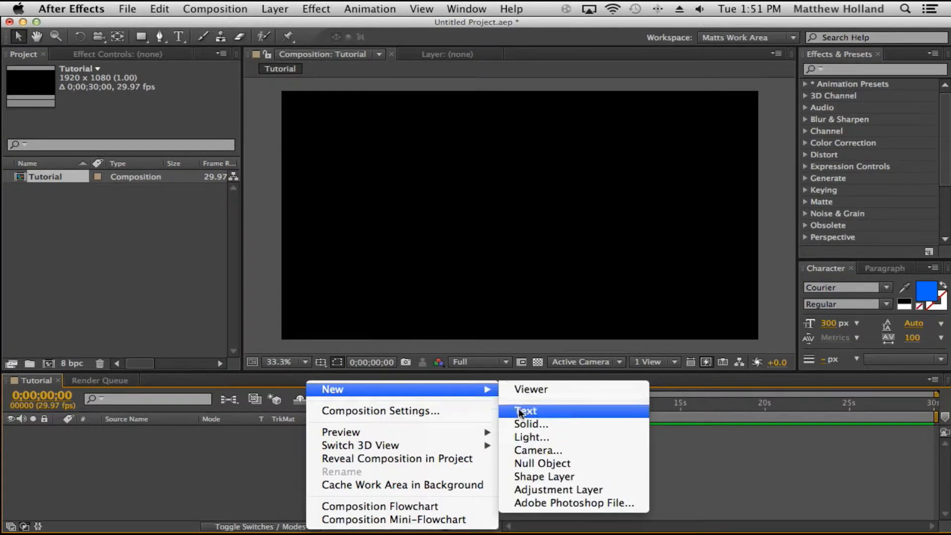
Add a white 1920 x 1080 solid layer named Gradient to the Tutorial composition.
right_click(466, 230)
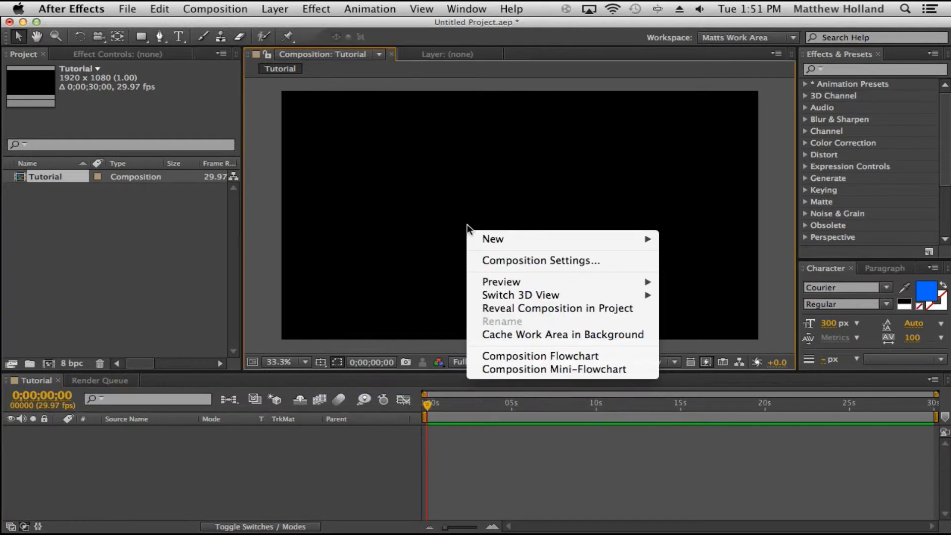
mouse_move(579, 243)
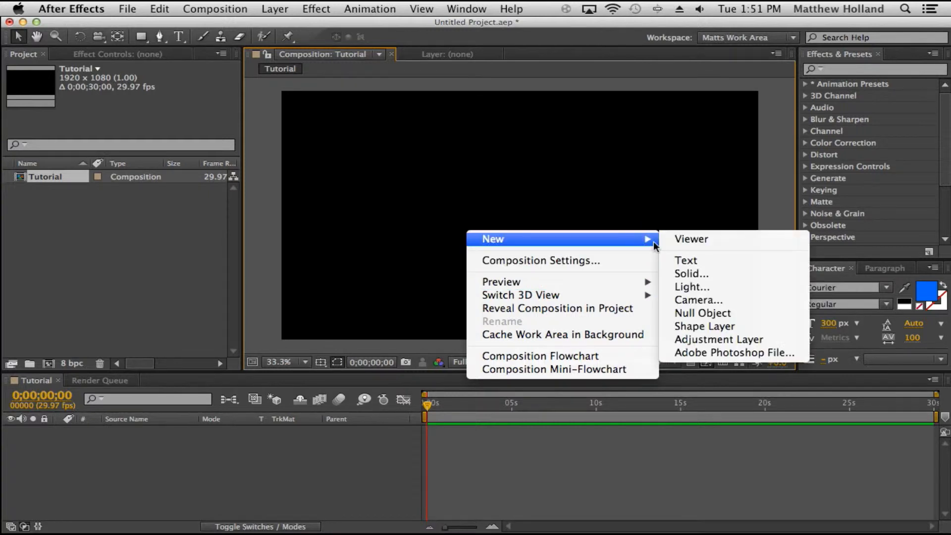
left_click(681, 278)
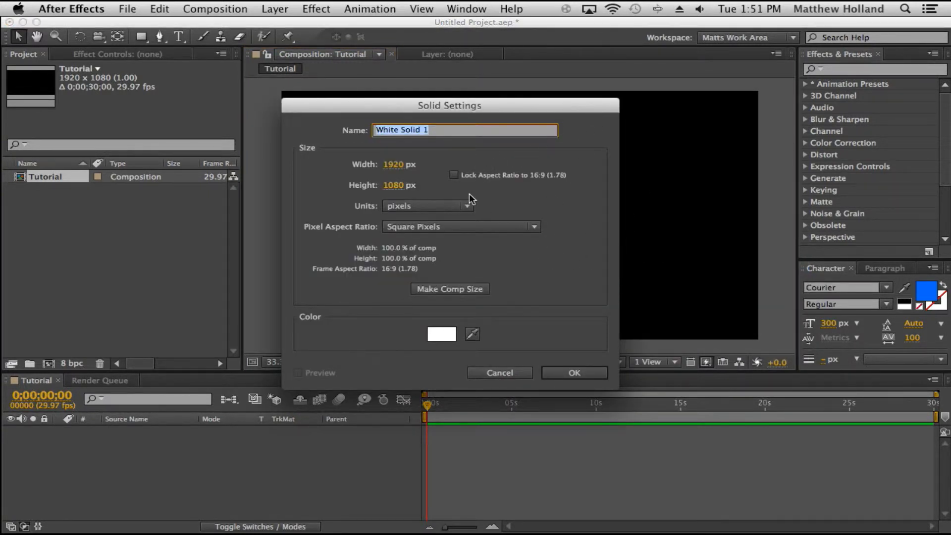
type("Grad")
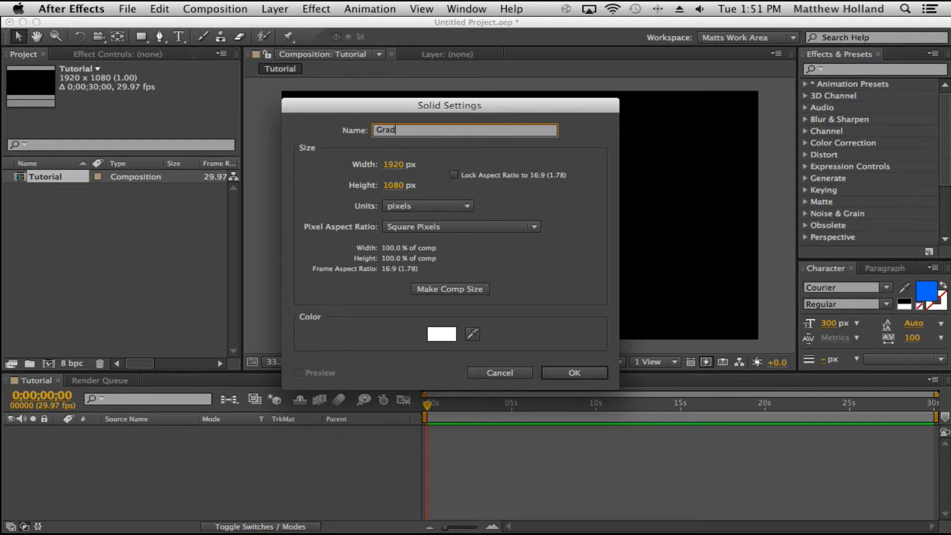
type("ie")
key("BackSpace")
type("ent")
key("Return")
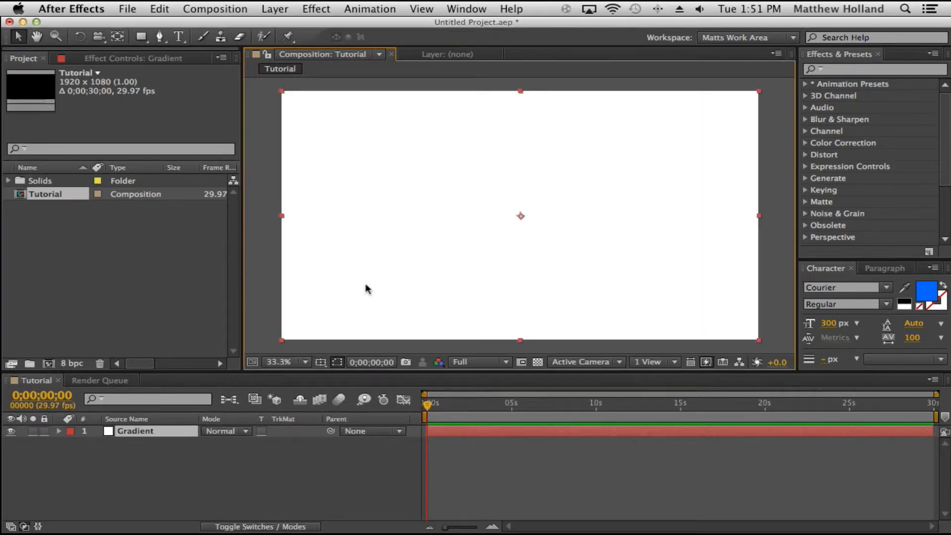
Try shrinking the Gradient solid to about half the composition's width, undo the resize and deselect the layer.
left_click(138, 438)
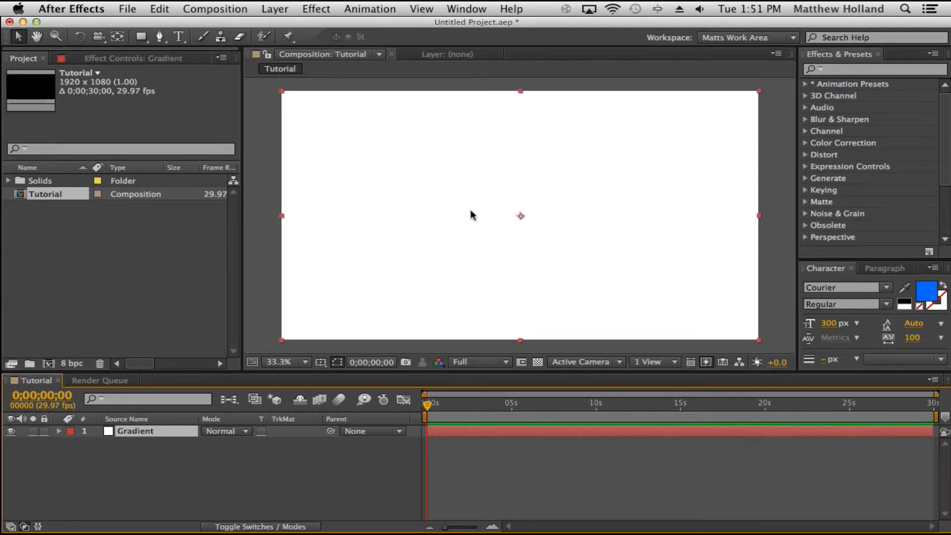
left_click_drag(283, 93, 402, 187)
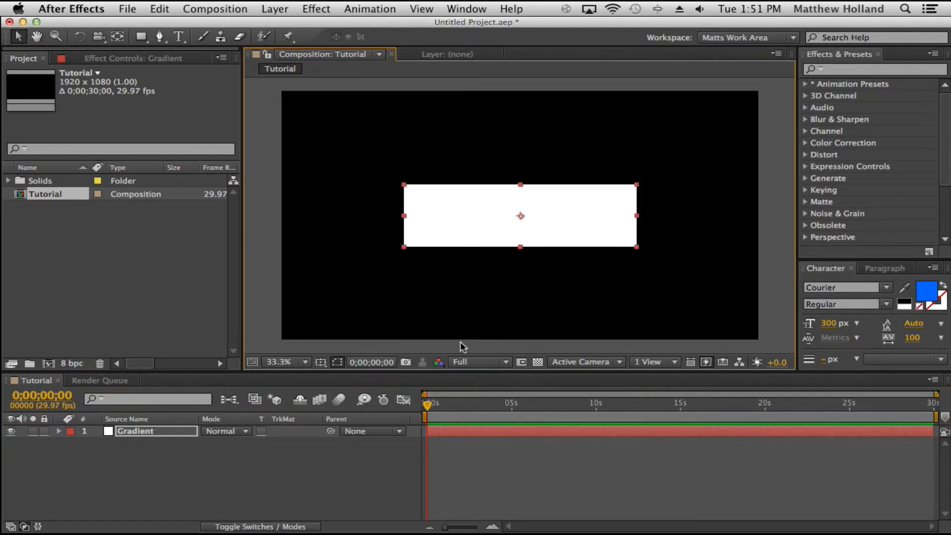
key("super+z")
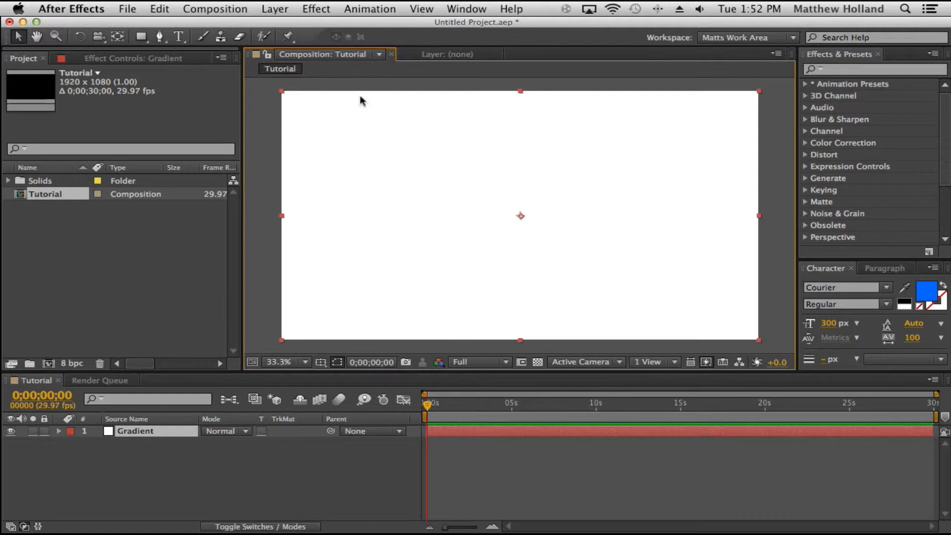
left_click(250, 126)
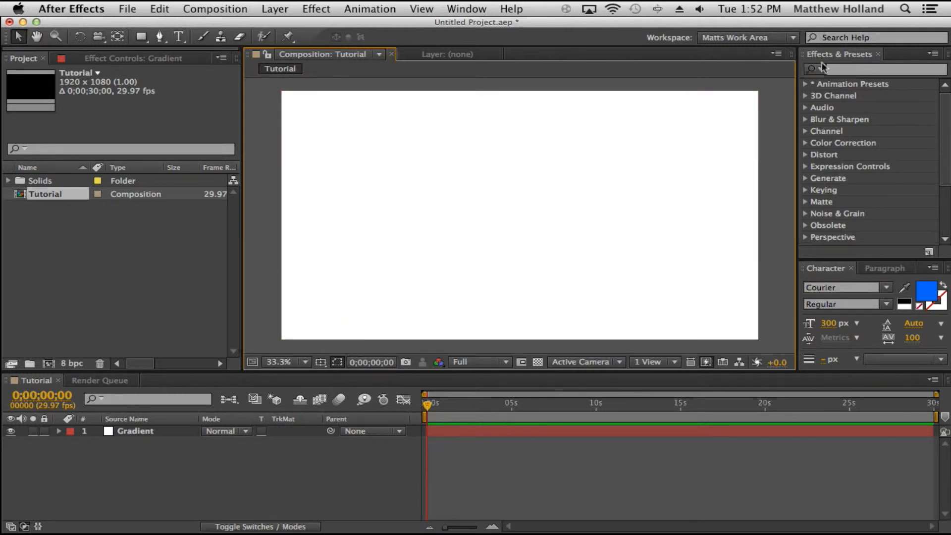
Search the effects and presets for Gradient, and clear the search.
left_click(866, 68)
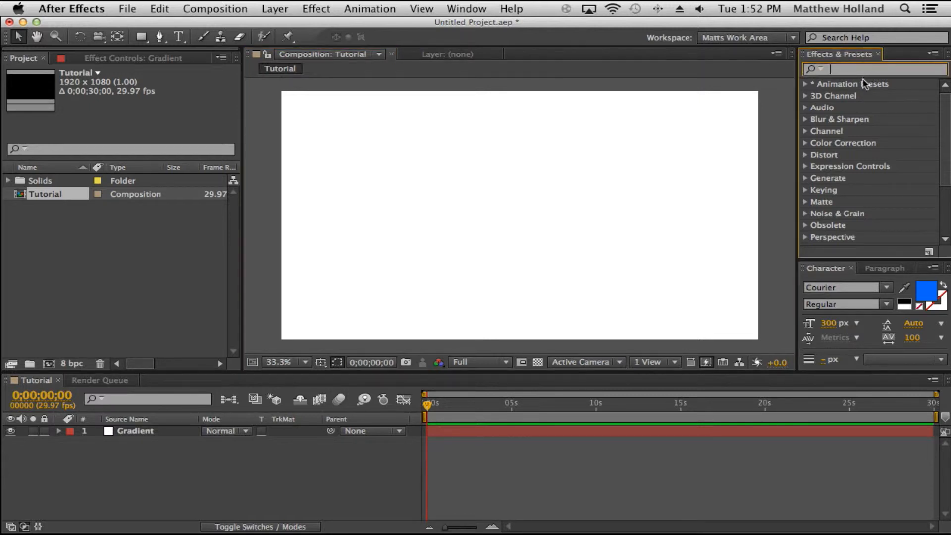
type("Gradient")
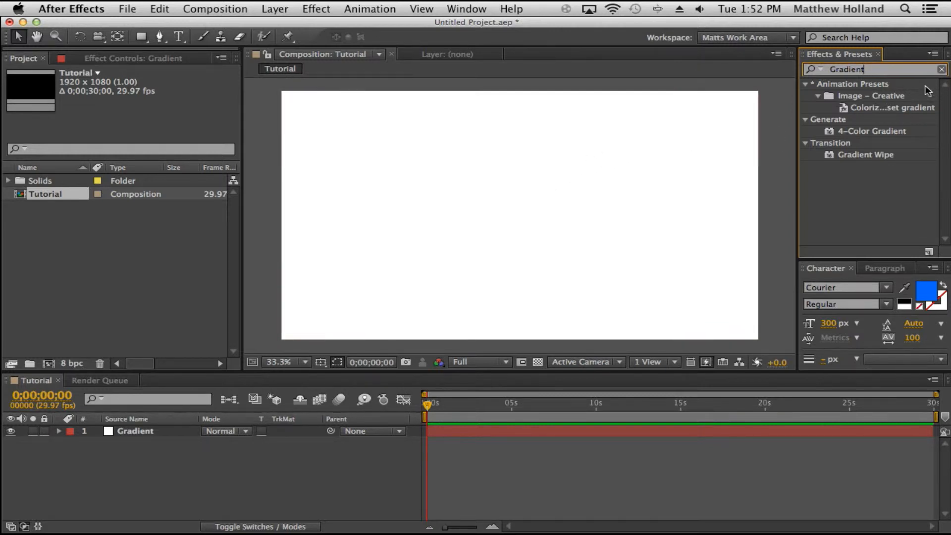
left_click(942, 69)
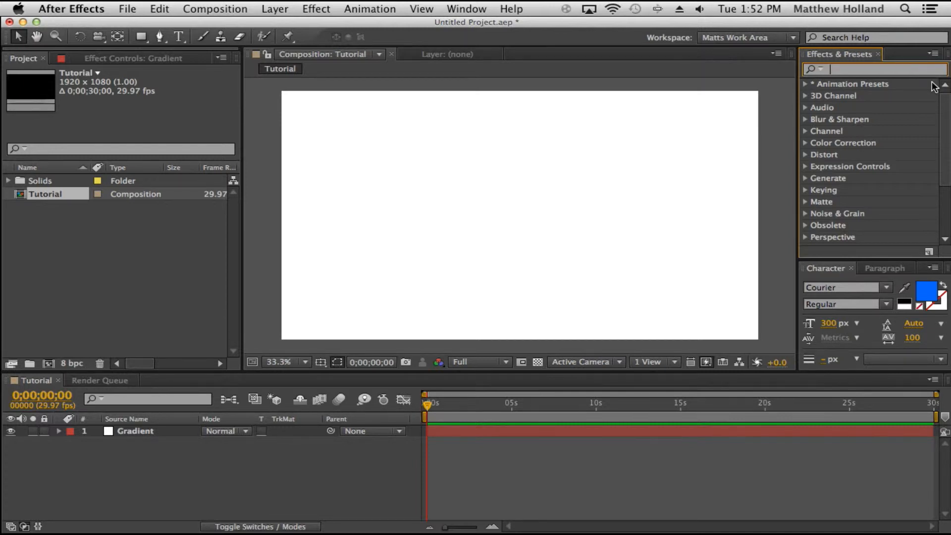
Find the Ramp effect and apply it to the Gradient solid.
type("Ramp")
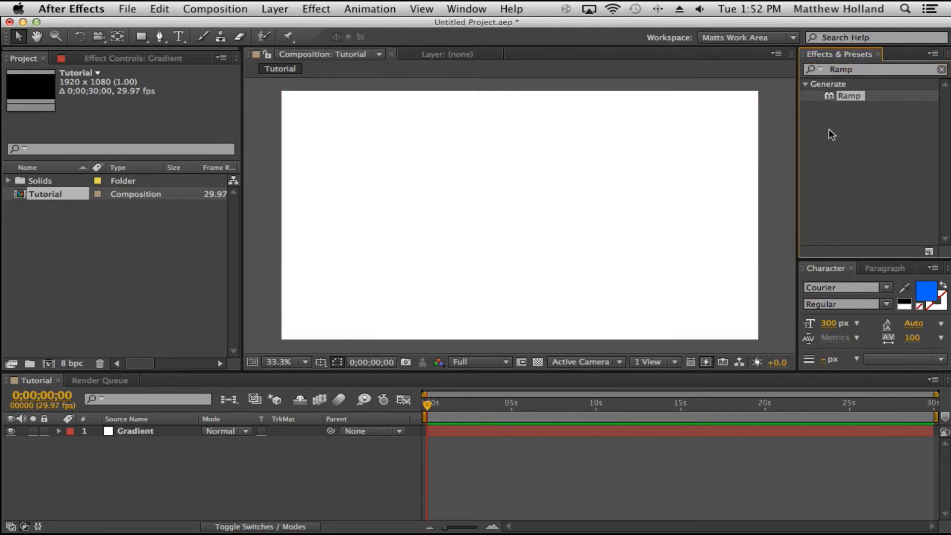
left_click_drag(849, 97, 530, 184)
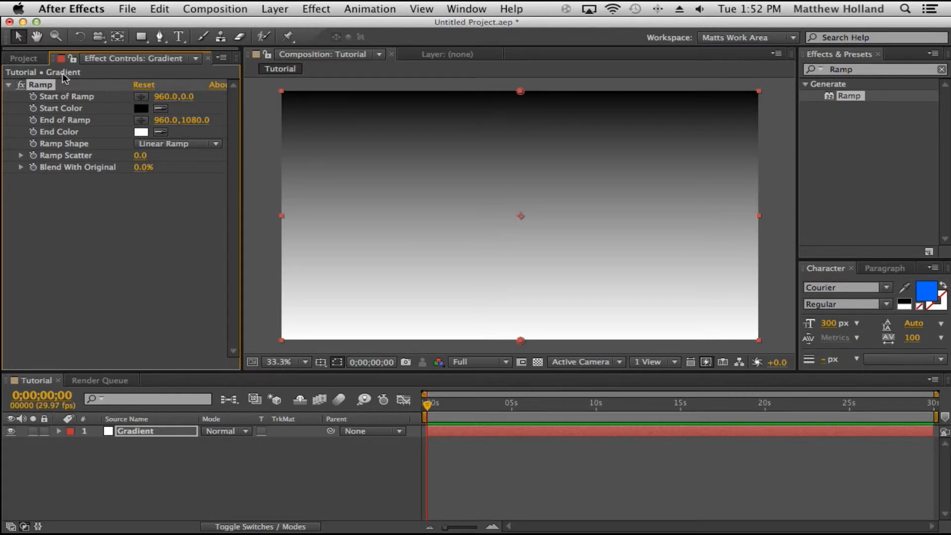
left_click(8, 85)
left_click(8, 85)
Place the ramp's start point at about 963, 297 and its end point at about 960, 792.
left_click(141, 98)
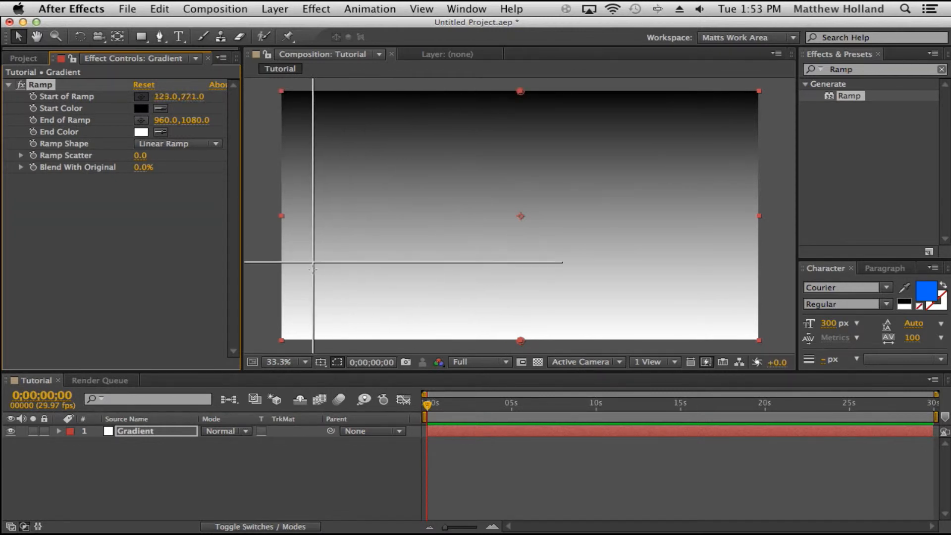
left_click(521, 160)
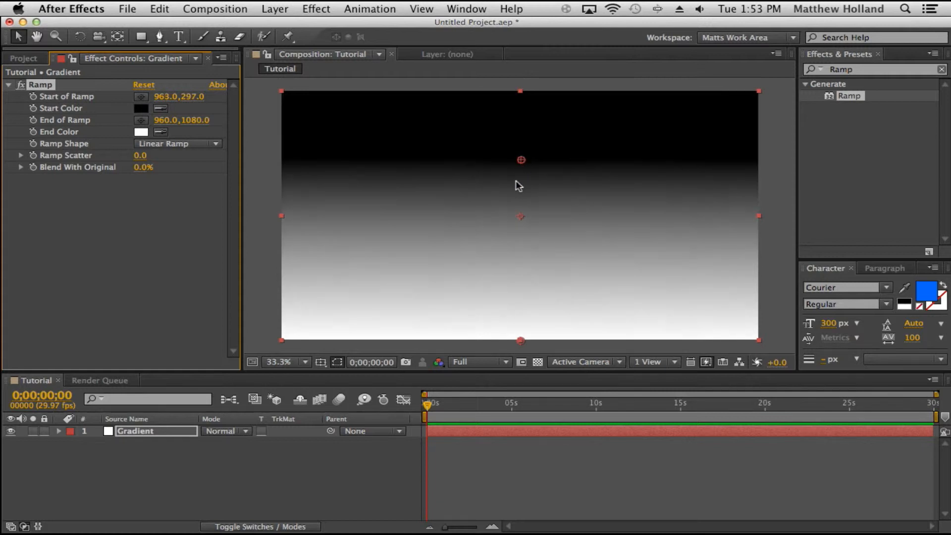
left_click(141, 119)
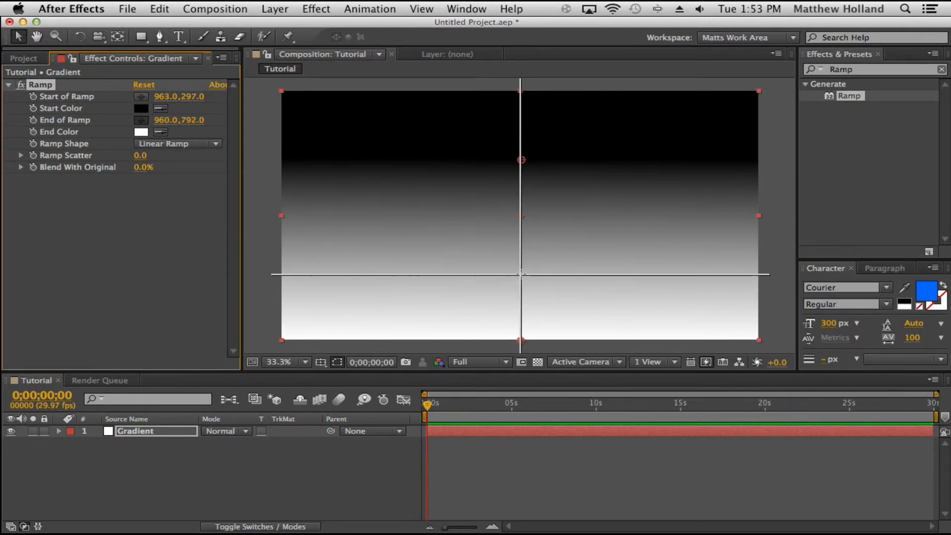
left_click(520, 275)
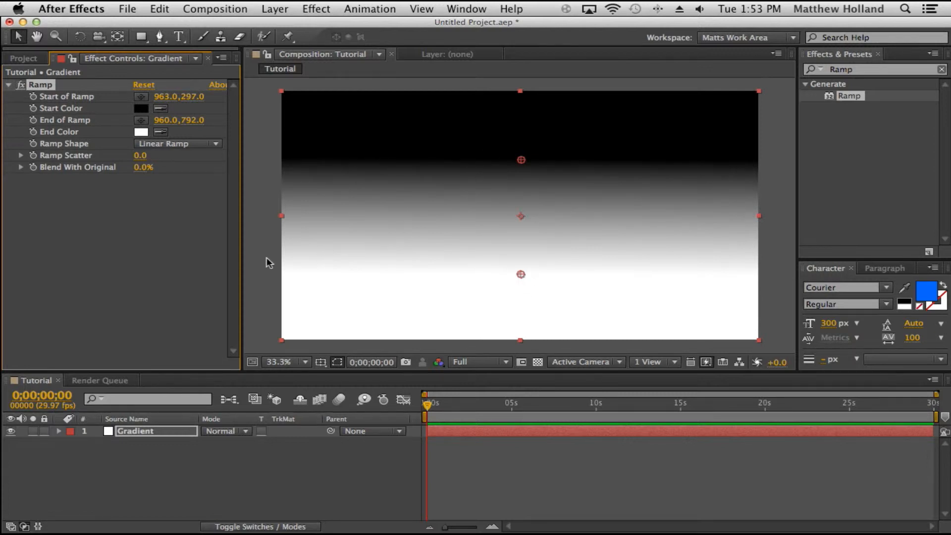
Set the ramp's start color to blue 0066FF.
left_click(142, 110)
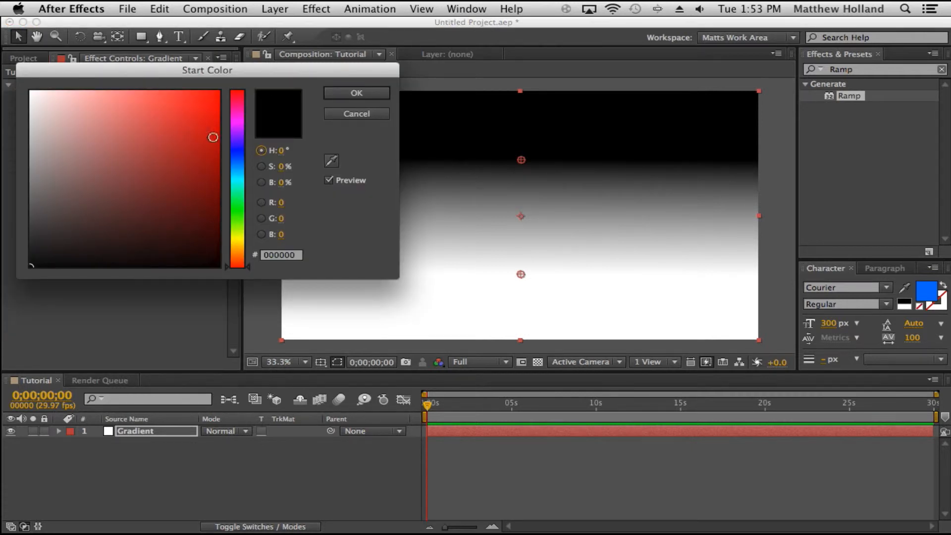
left_click(239, 167)
mouse_move(212, 143)
left_mouse_down()
mouse_move(210, 129)
mouse_move(294, 58)
left_mouse_up()
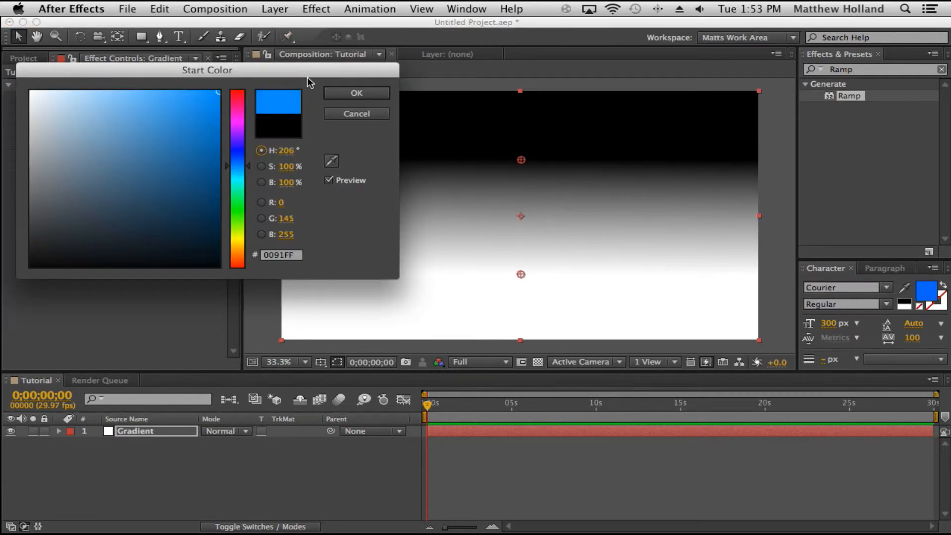
left_click(296, 254)
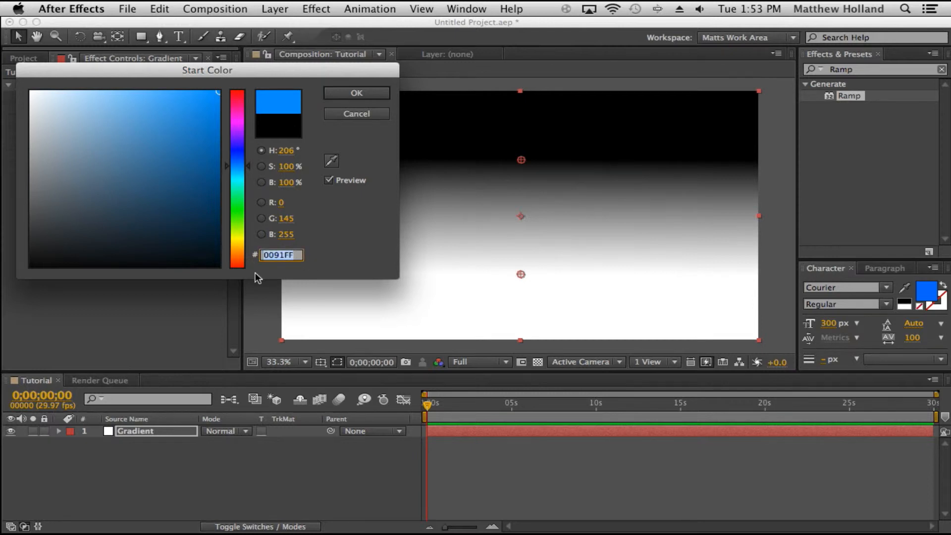
type("0066FF")
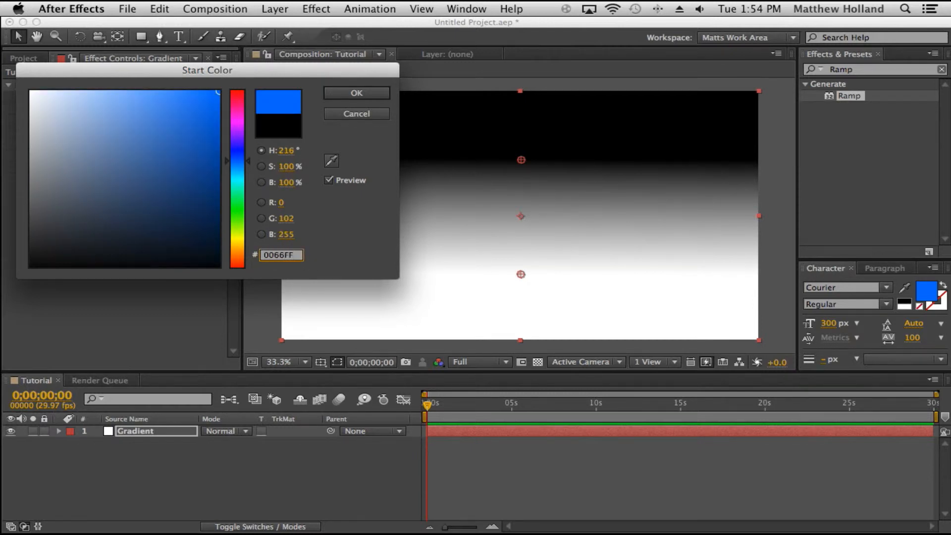
key("Return")
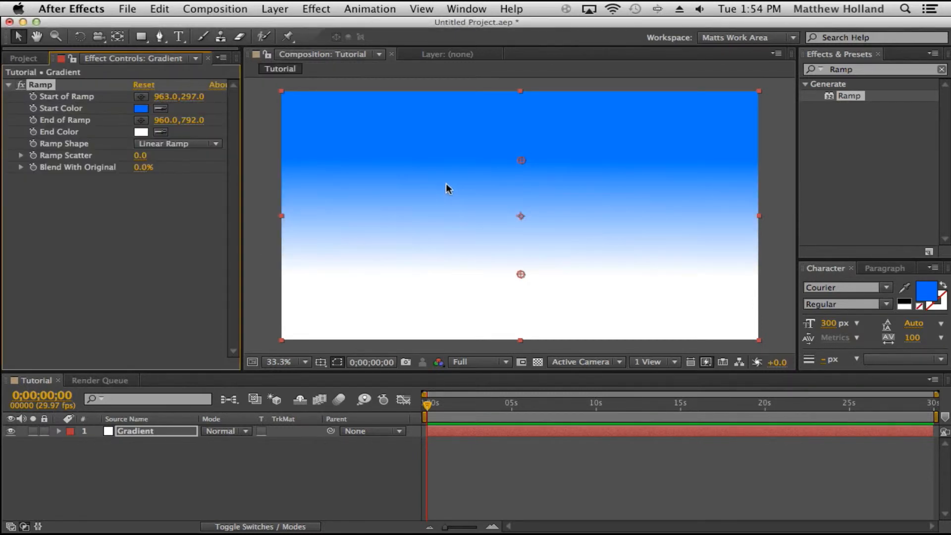
Set the ramp's end color to the light gray E9E9E9.
left_click(141, 131)
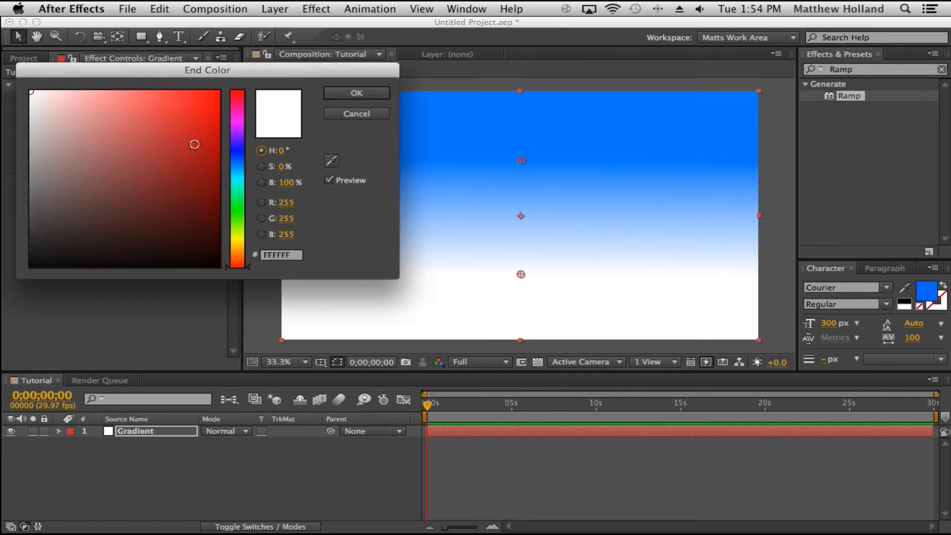
left_click(27, 126)
left_click_drag(27, 127, 29, 118)
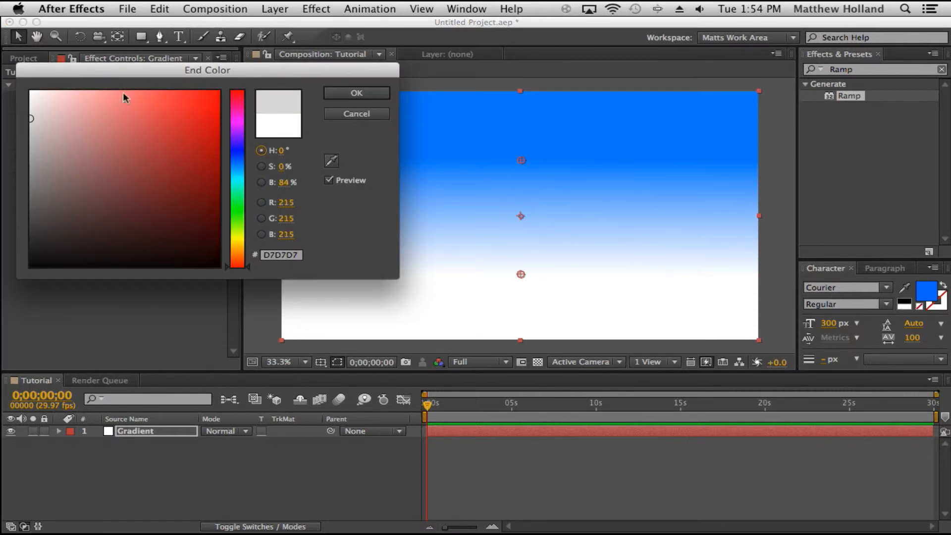
left_click(27, 106)
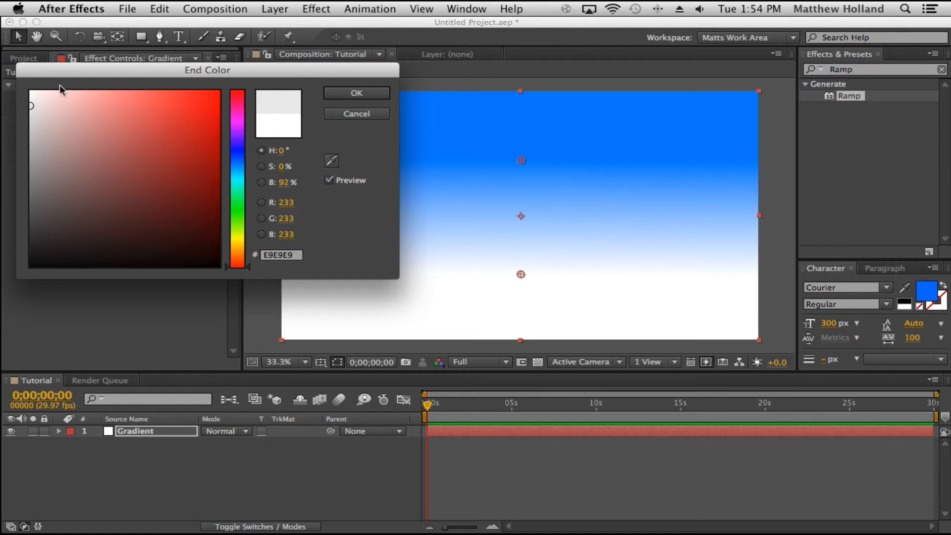
left_click(356, 99)
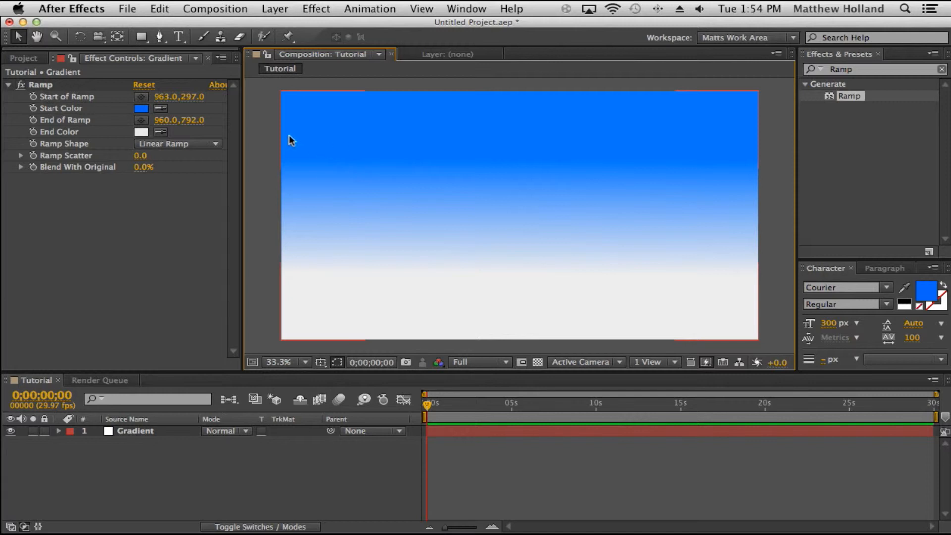
Change the ramp shape to Radial Ramp and center its start point at 960, 540.
left_click(216, 143)
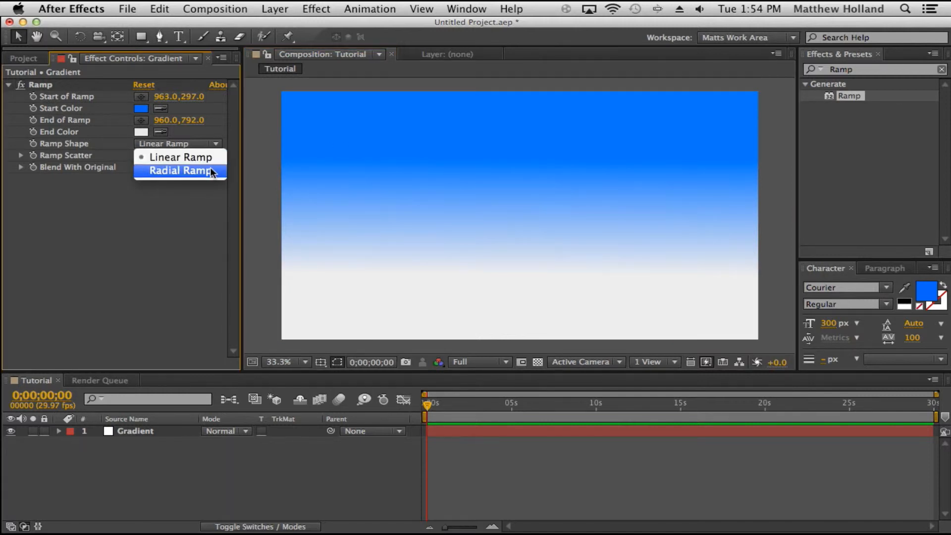
left_click(215, 170)
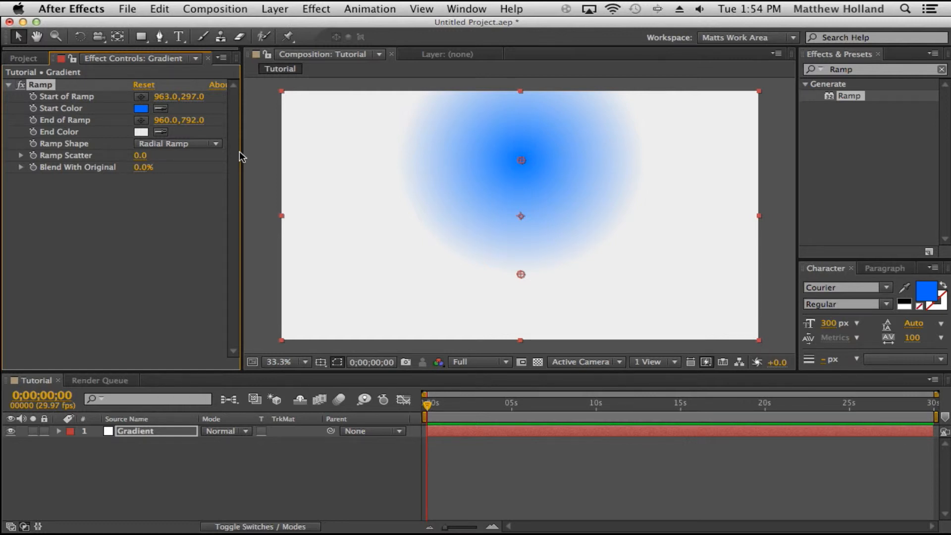
left_click(142, 96)
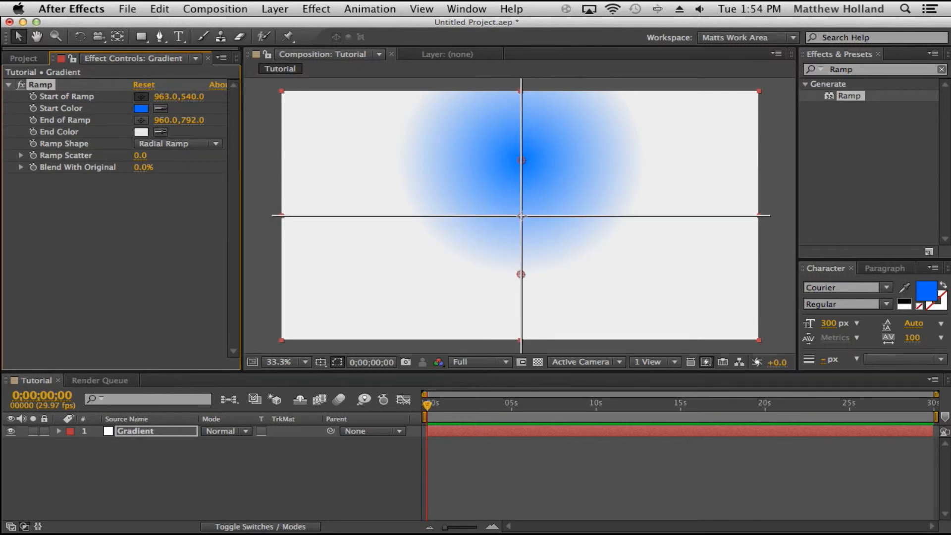
left_click(521, 216)
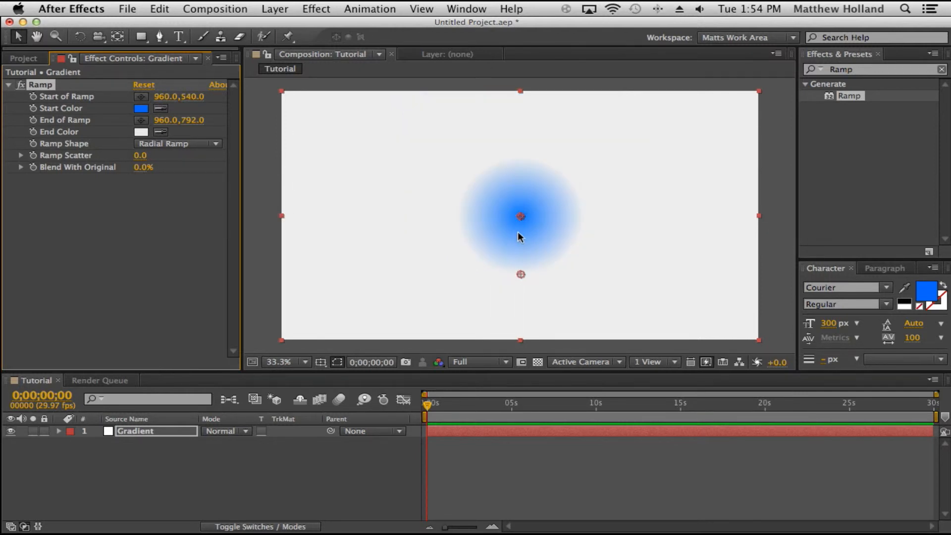
Try the ramp's end point outside the composition's left edge, first at about -36, 537 and again at about -144, 537.
left_click(141, 120)
left_click(273, 216)
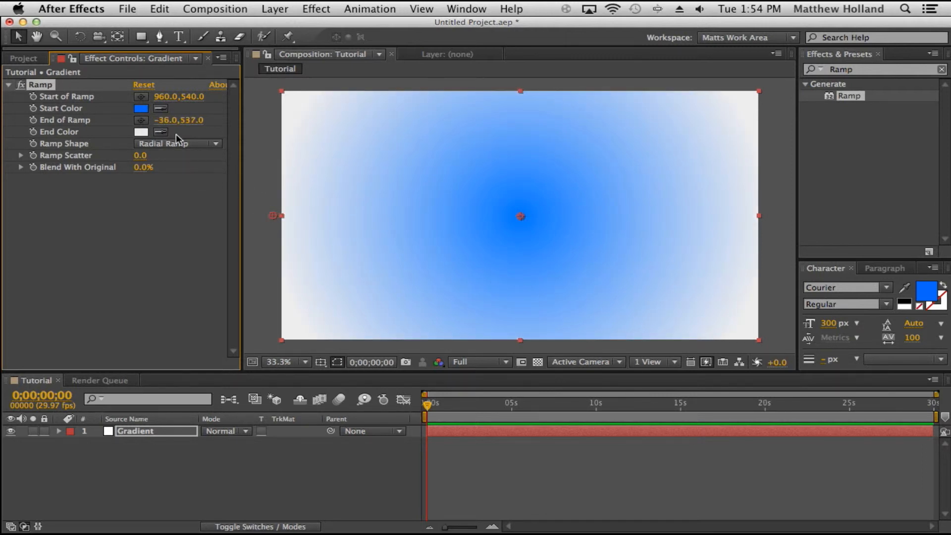
left_click(142, 120)
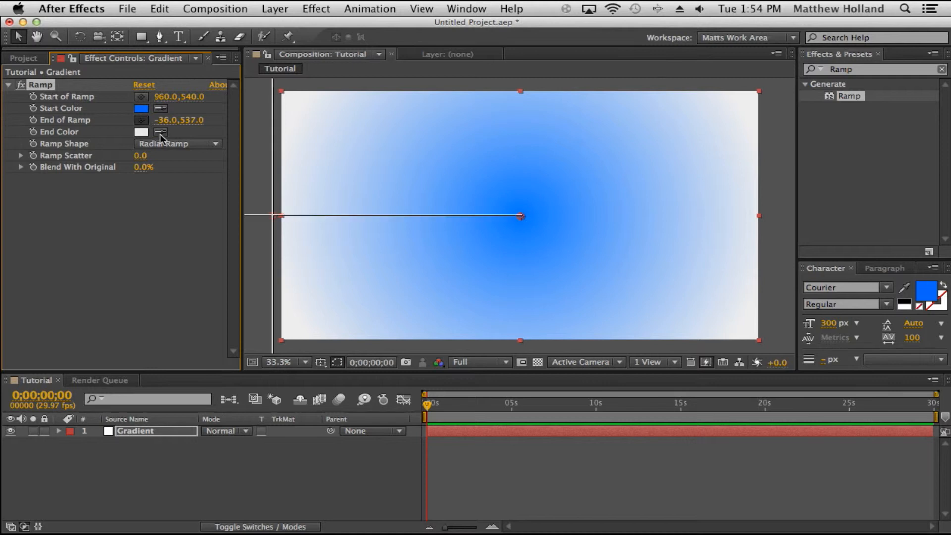
left_click(247, 215)
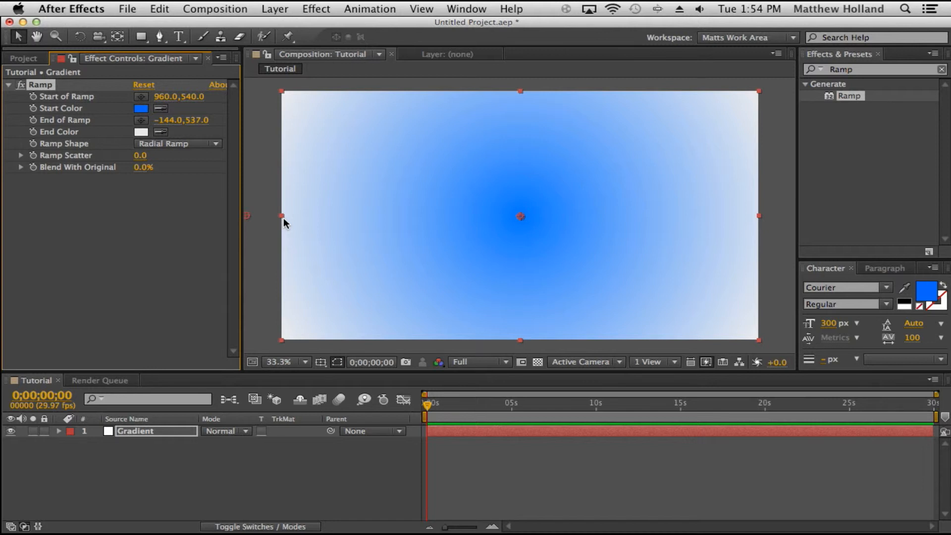
Try the ramp's end point close to the center at about 906, 549, and deselect the effect.
left_click(142, 120)
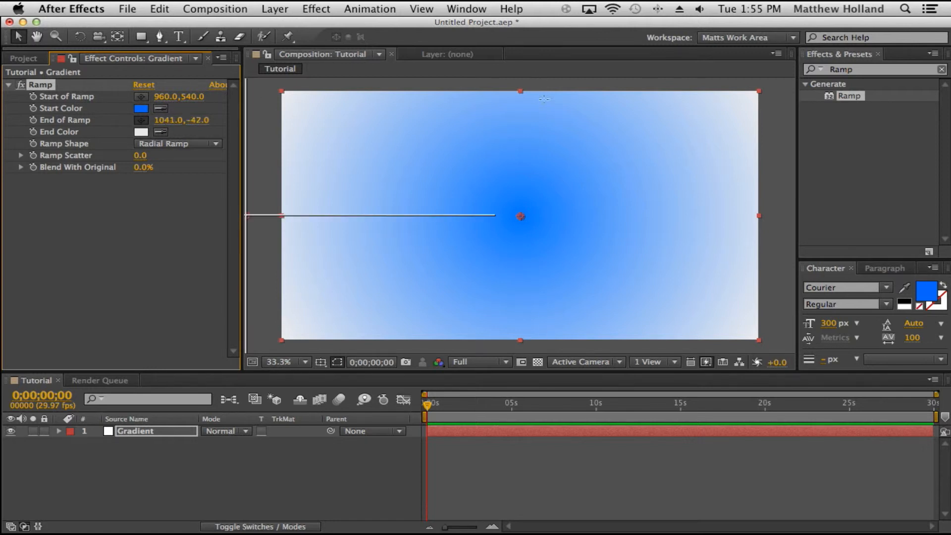
left_click(507, 218)
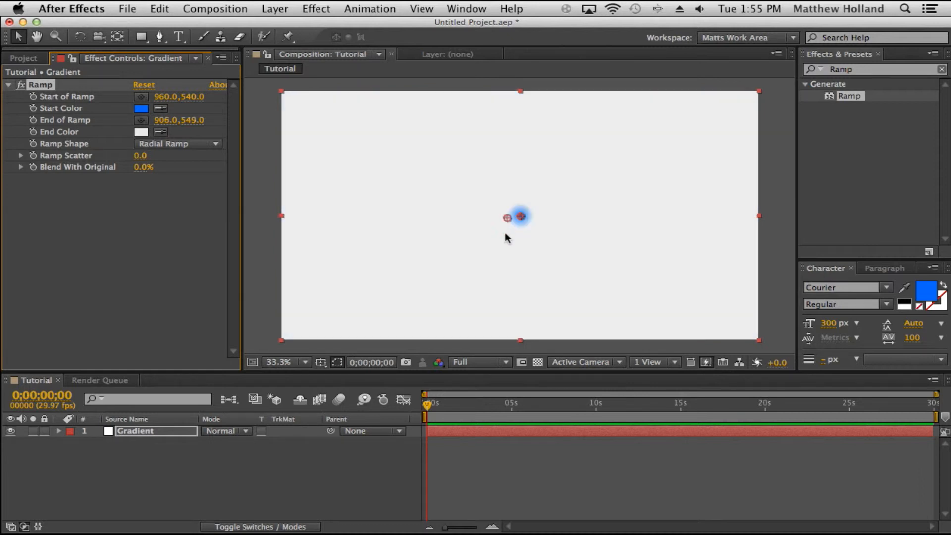
left_click(273, 210)
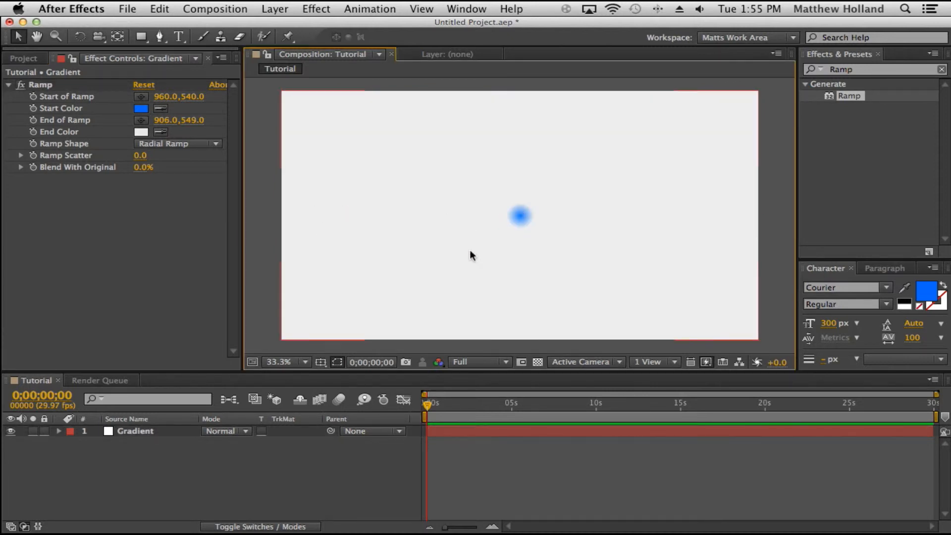
Place the ramp's end point outside the composition's left edge at about -132, 540, and deselect the effect.
left_click(143, 121)
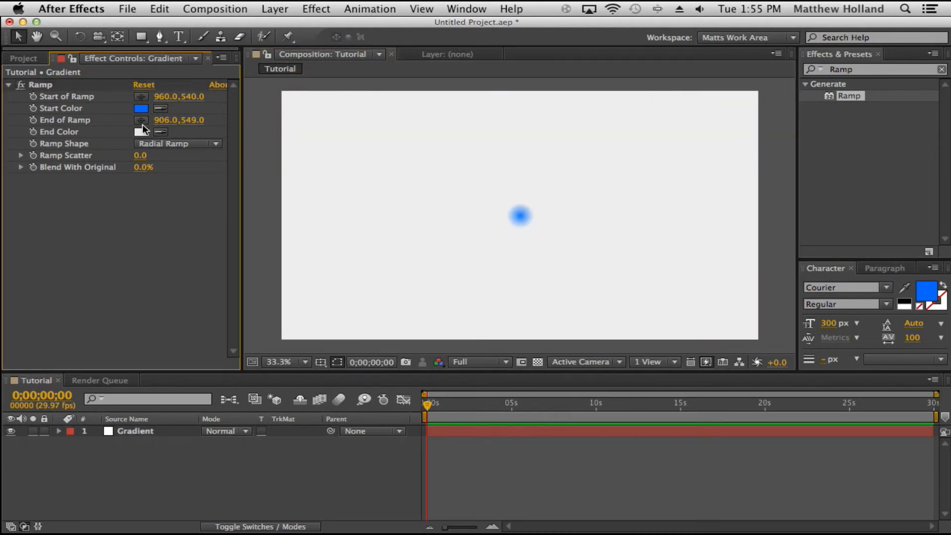
left_click(250, 216)
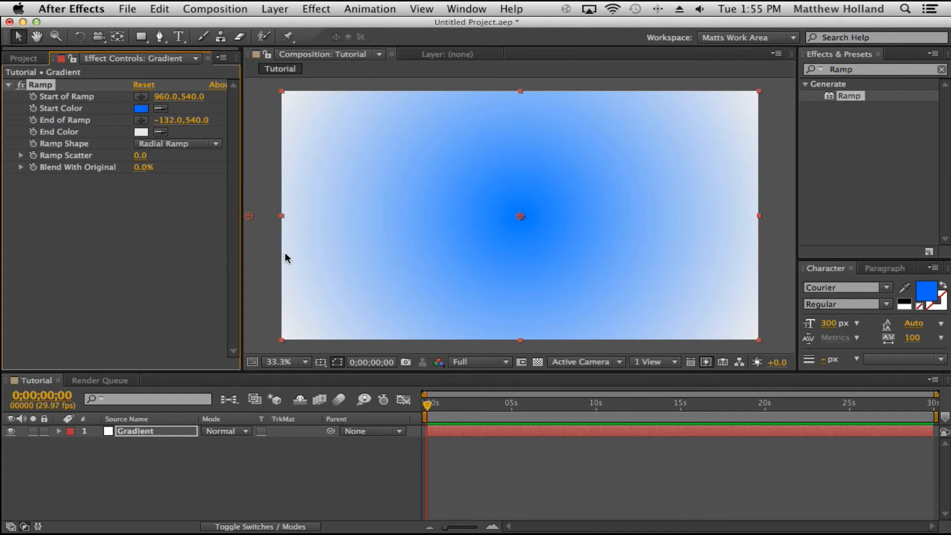
left_click(263, 159)
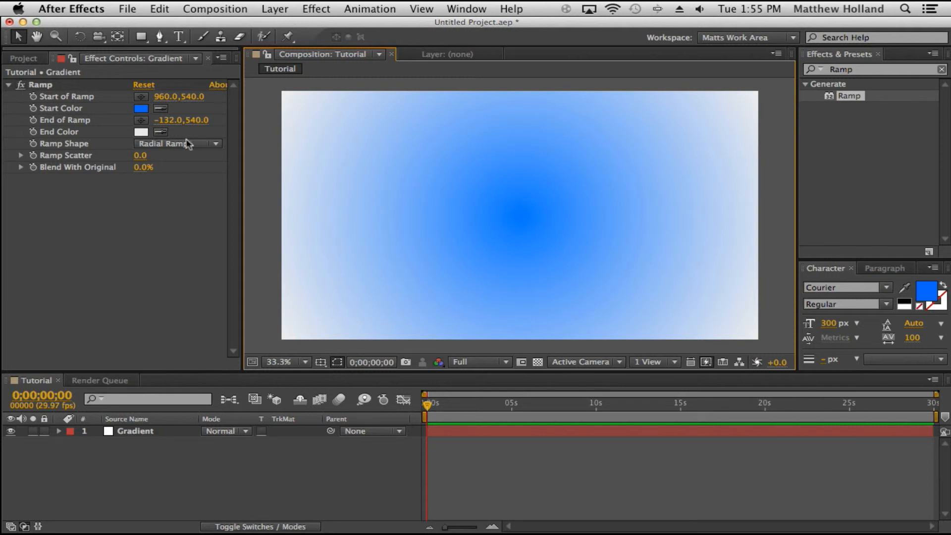
Clear the effects search and browse the Channel and Distort effect categories.
left_click(942, 69)
left_click(895, 69)
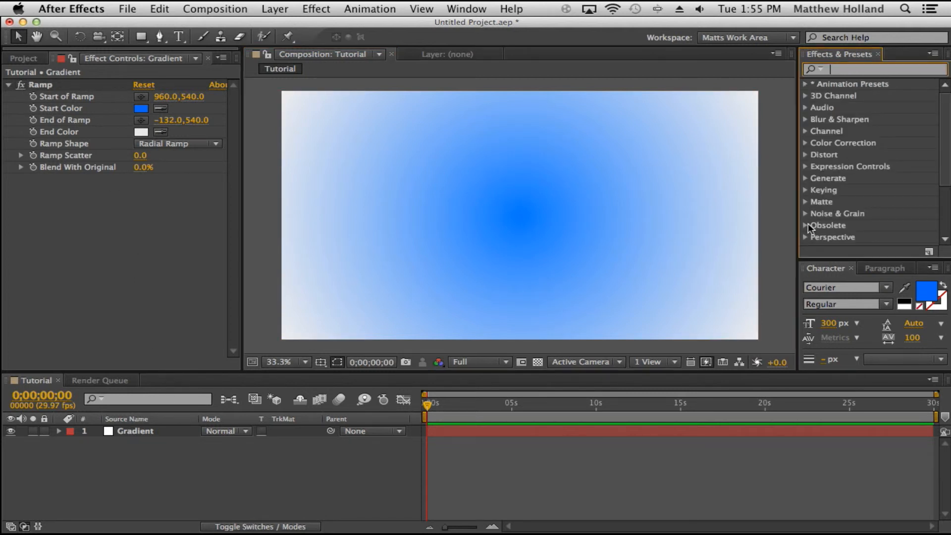
left_click(805, 130)
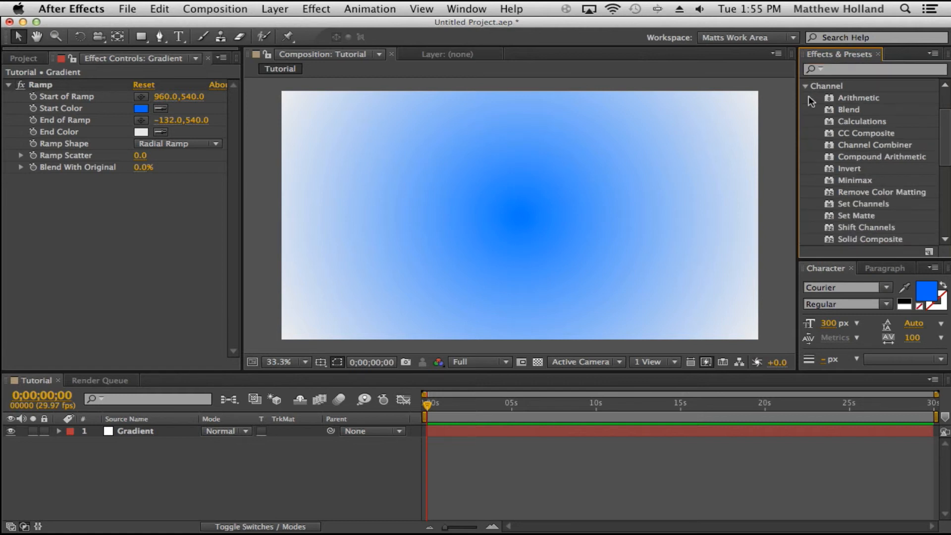
left_click(806, 86)
left_click(805, 109)
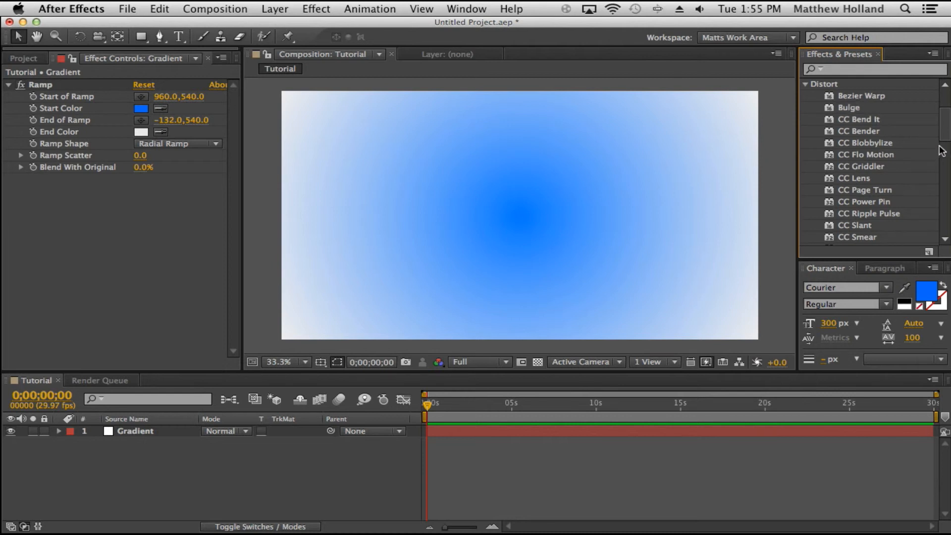
Try the CC Tiler distort effect on the Gradient layer, and delete it from the layer.
left_click_drag(943, 127, 940, 160)
left_click(862, 138)
left_click_drag(851, 139, 490, 263)
left_click(507, 418)
left_click(149, 196)
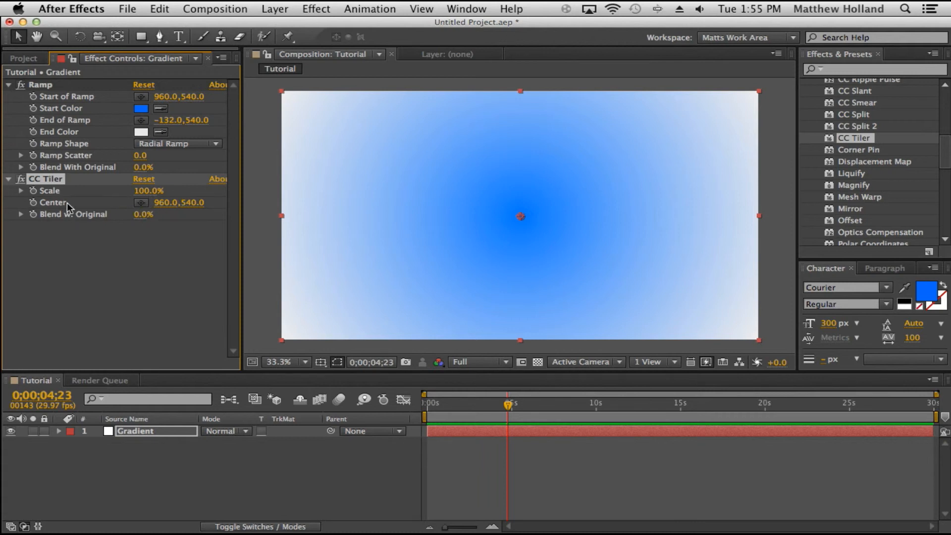
key("Delete")
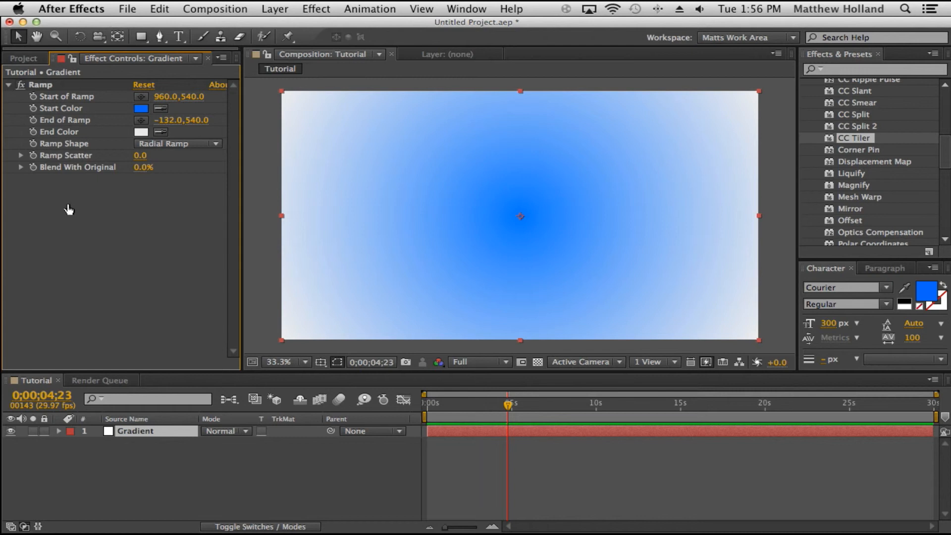
Try the CC Split distort effect on the Gradient layer, and delete it with the effect settings collapsed.
left_click(9, 86)
left_click(11, 88)
left_click_drag(853, 115, 637, 191)
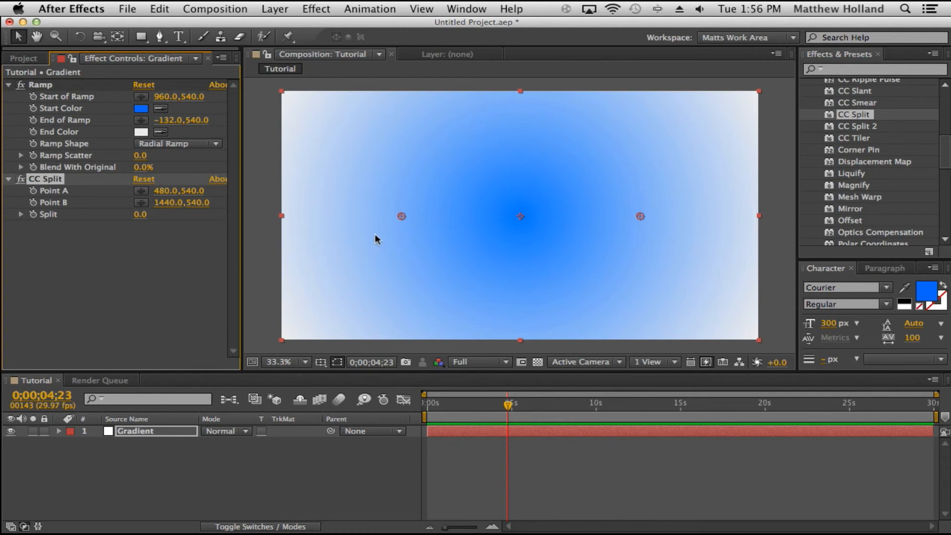
left_click_drag(506, 403, 465, 403)
left_click(9, 179)
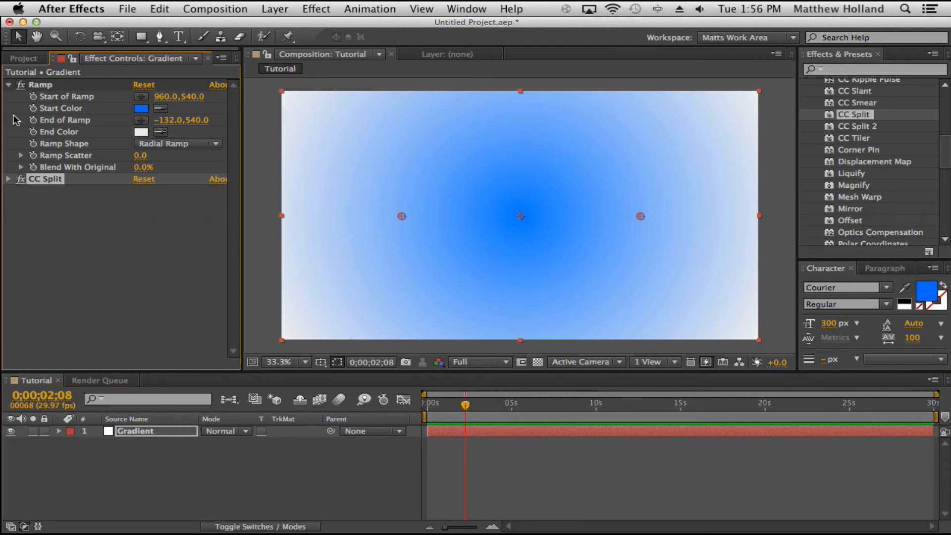
left_click(9, 86)
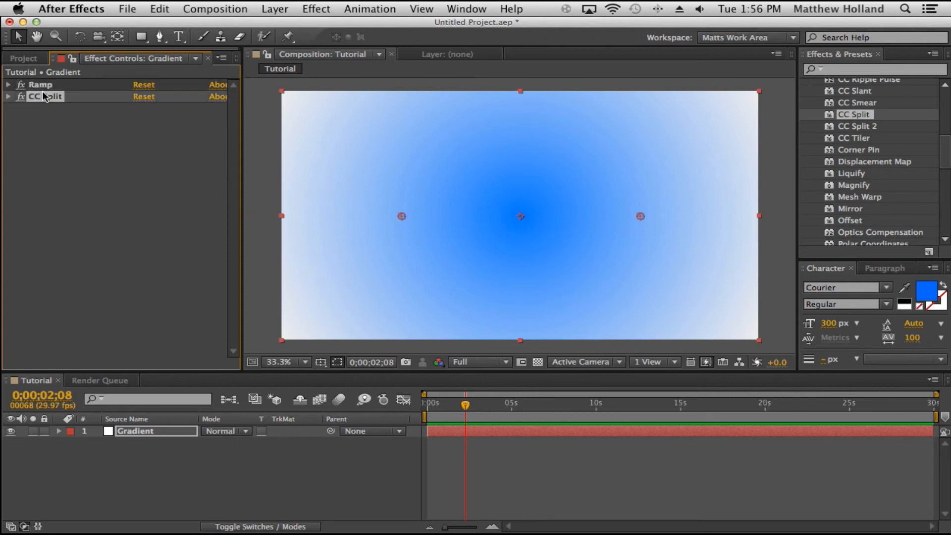
left_click(47, 96)
key("Delete")
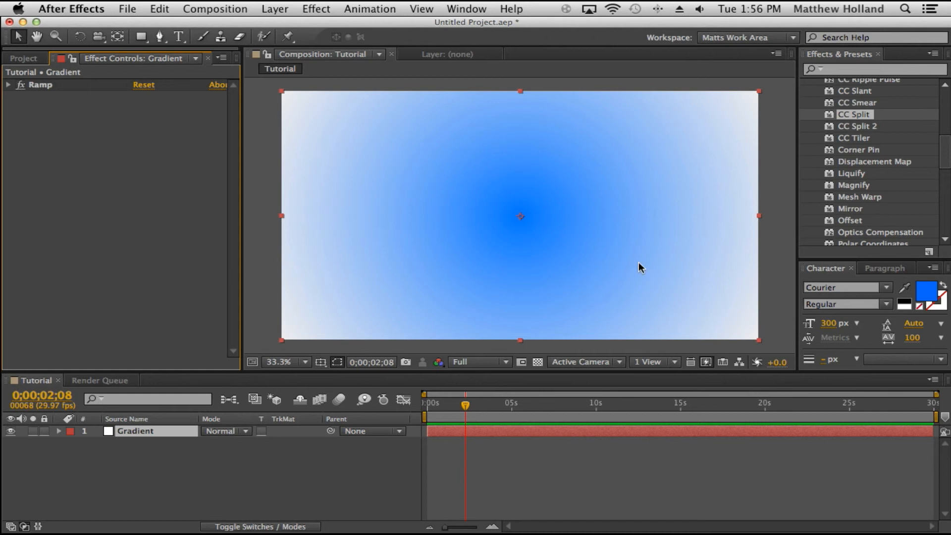
Collapse the Distort category to show the list of effect categories.
scroll(847, 130, "up", 8)
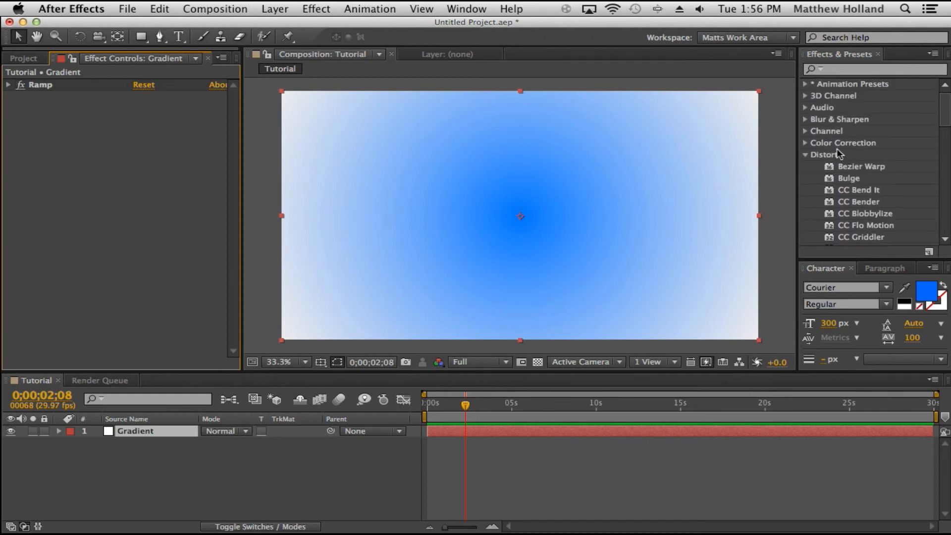
left_click(806, 155)
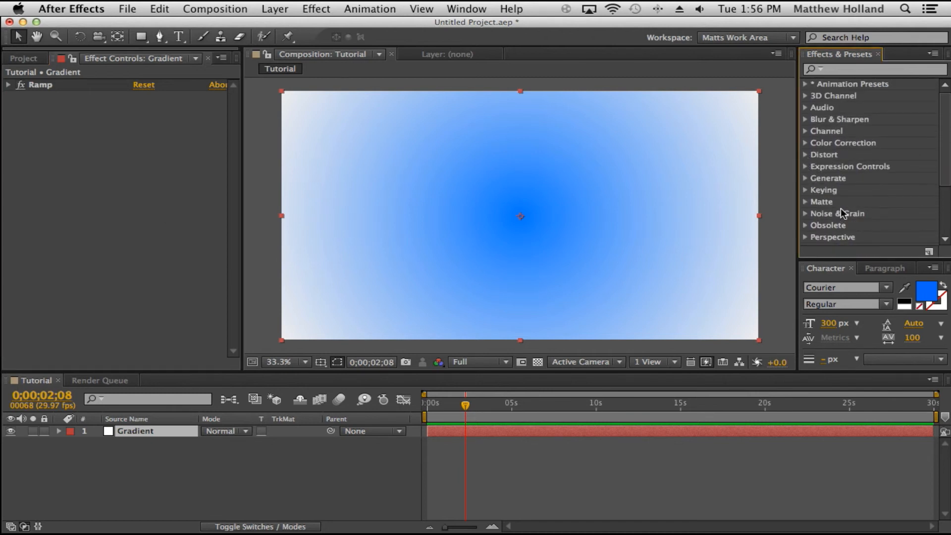